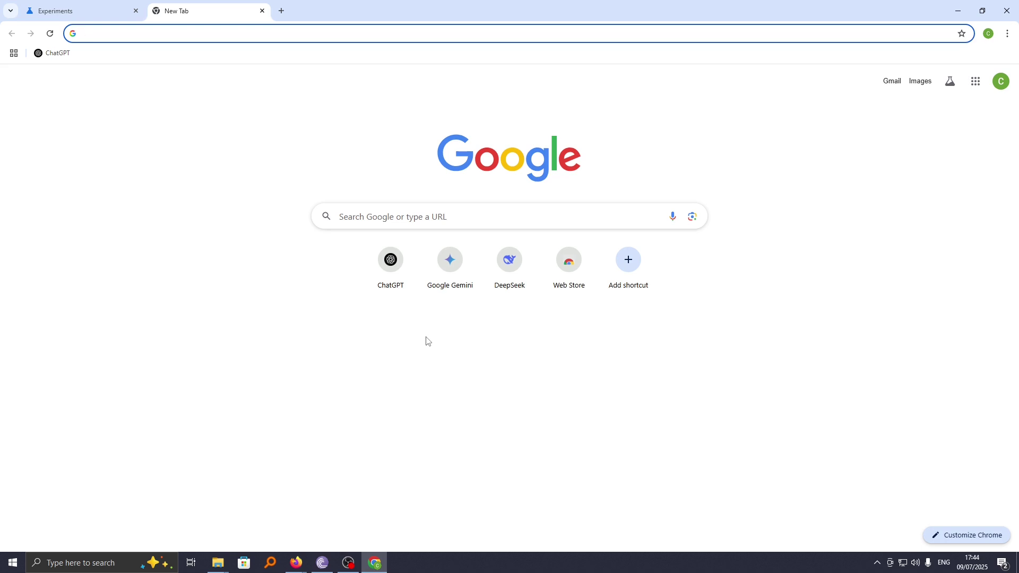
Step: Go to chrome://flags by typing 'chrome' in the address bar and picking the suggestion
{"action": "left_click", "coordinate": [418, 239]}
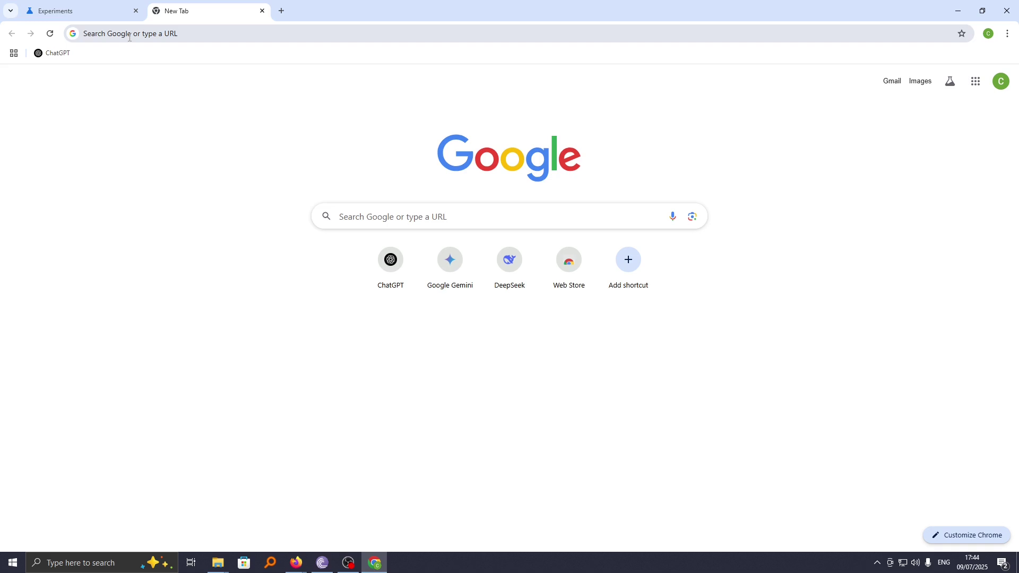
{"action": "left_click", "coordinate": [129, 33]}
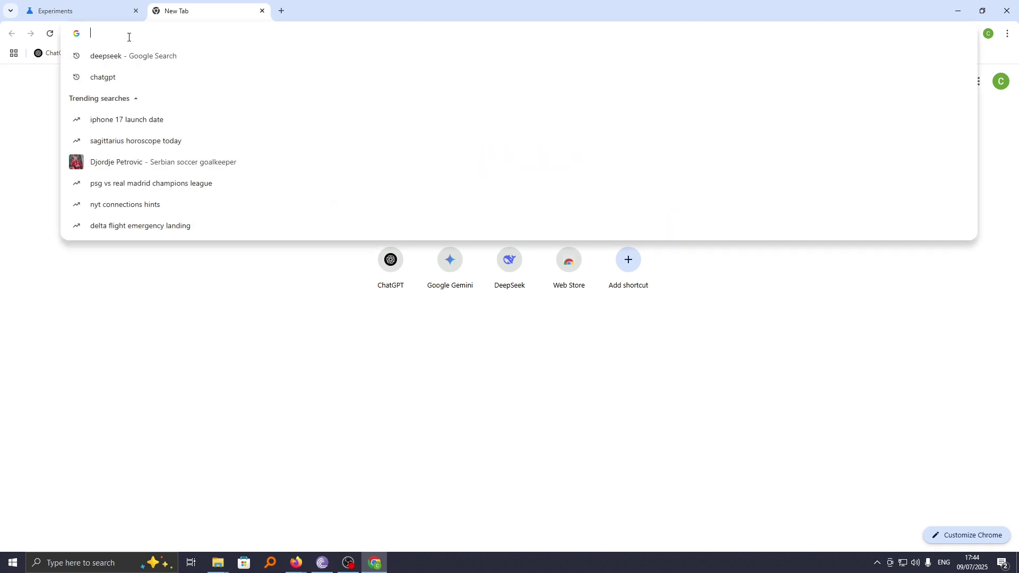
{"action": "type", "text": "chrome"}
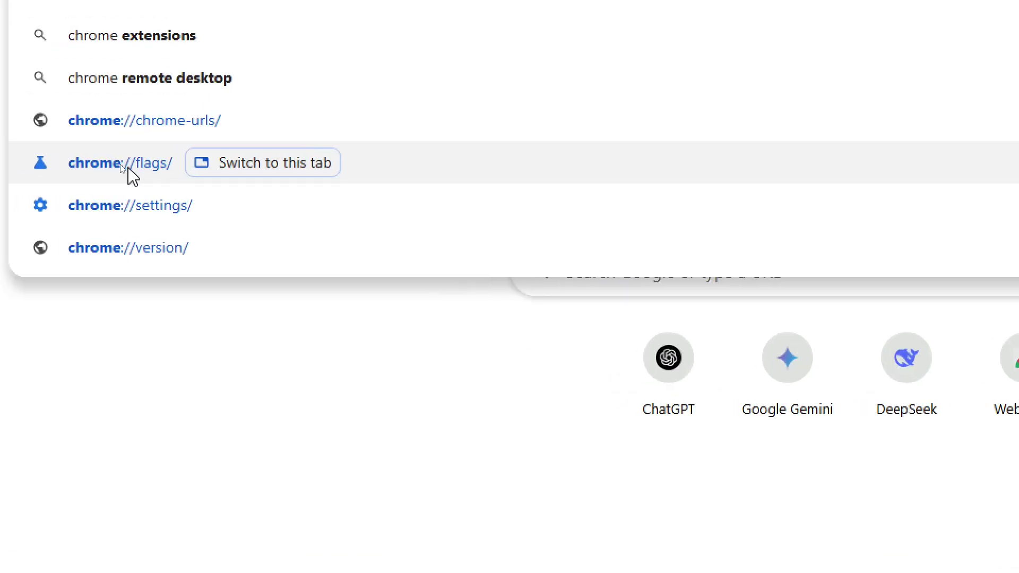
{"action": "left_click", "coordinate": [144, 171]}
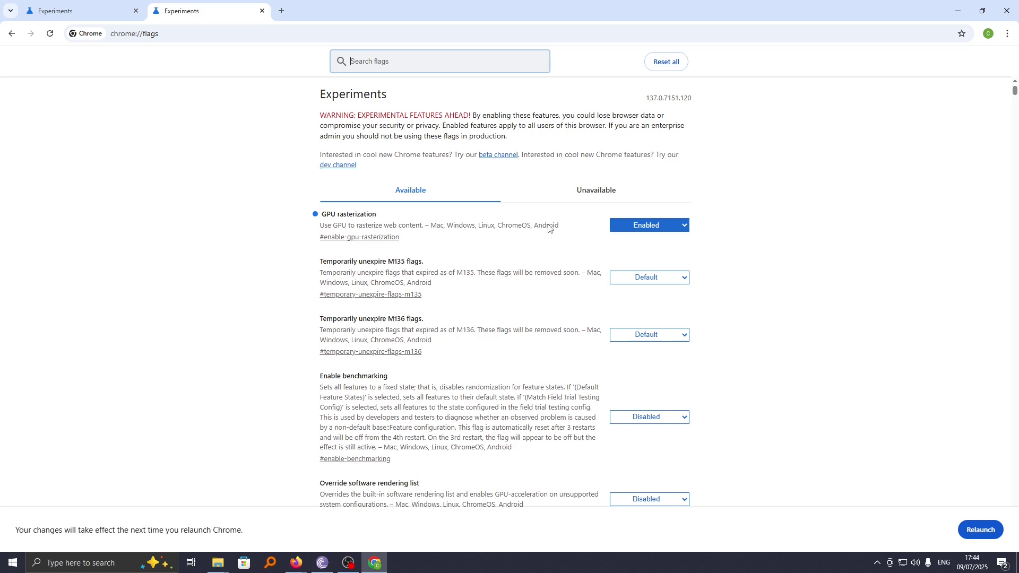
{"action": "scroll", "coordinate": [467, 386], "scroll_direction": "down", "scroll_amount": 1}
{"action": "scroll", "coordinate": [467, 386], "scroll_direction": "down", "scroll_amount": 3}
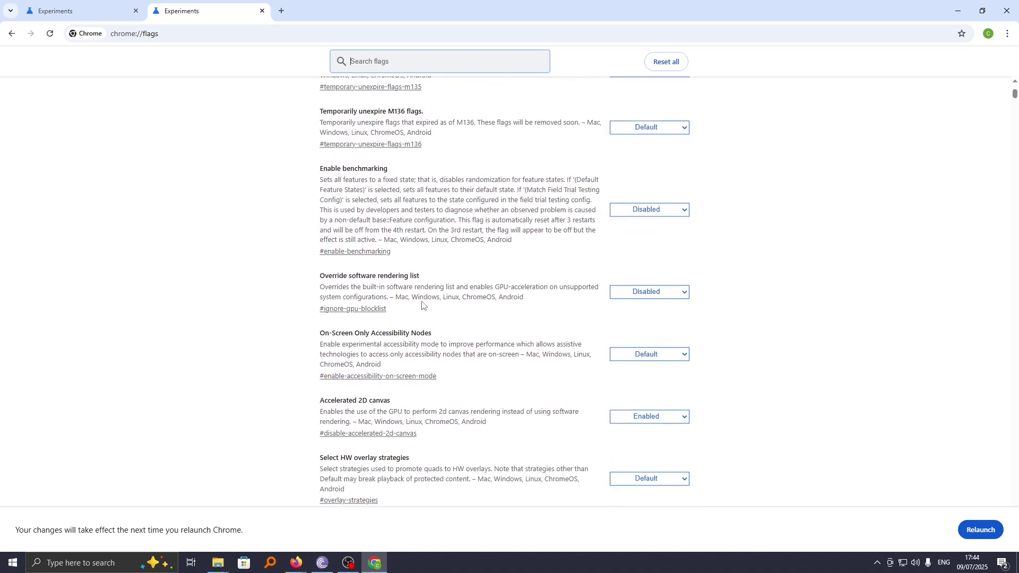
{"action": "scroll", "coordinate": [426, 224], "scroll_direction": "down", "scroll_amount": 3}
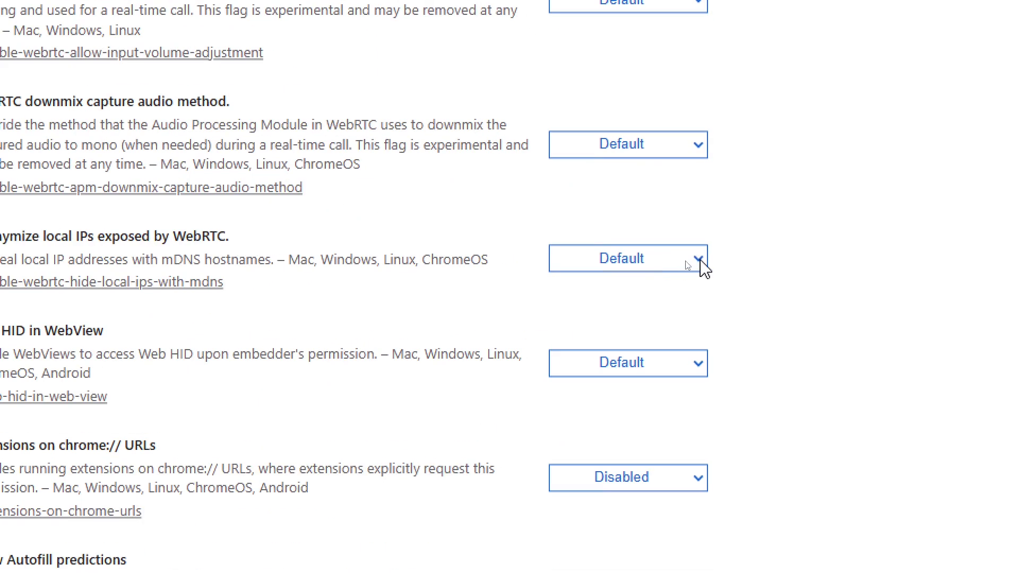
Step: Switch 'Anonymize local IPs exposed by WebRTC' from Default to Enabled
{"action": "left_click", "coordinate": [705, 265]}
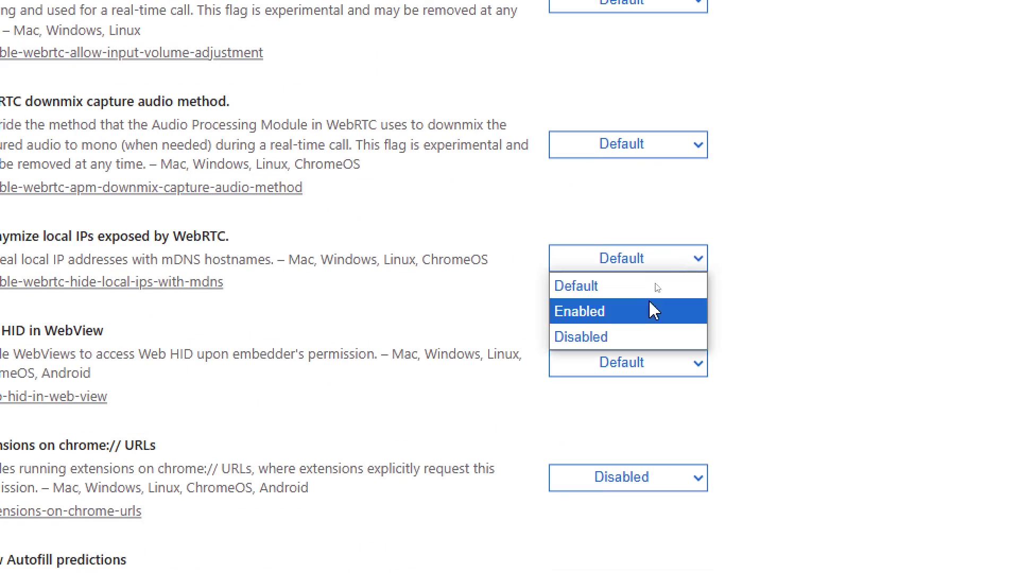
{"action": "left_click", "coordinate": [615, 315]}
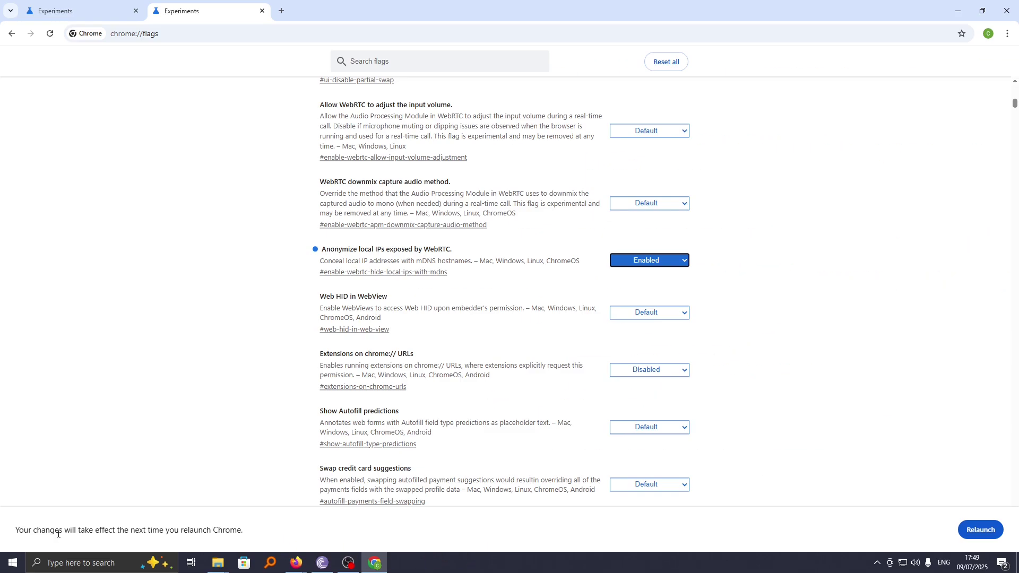
Step: Relaunch Chrome from the bottom-right prompt to apply the WebRTC flag change
{"action": "left_click", "coordinate": [980, 529]}
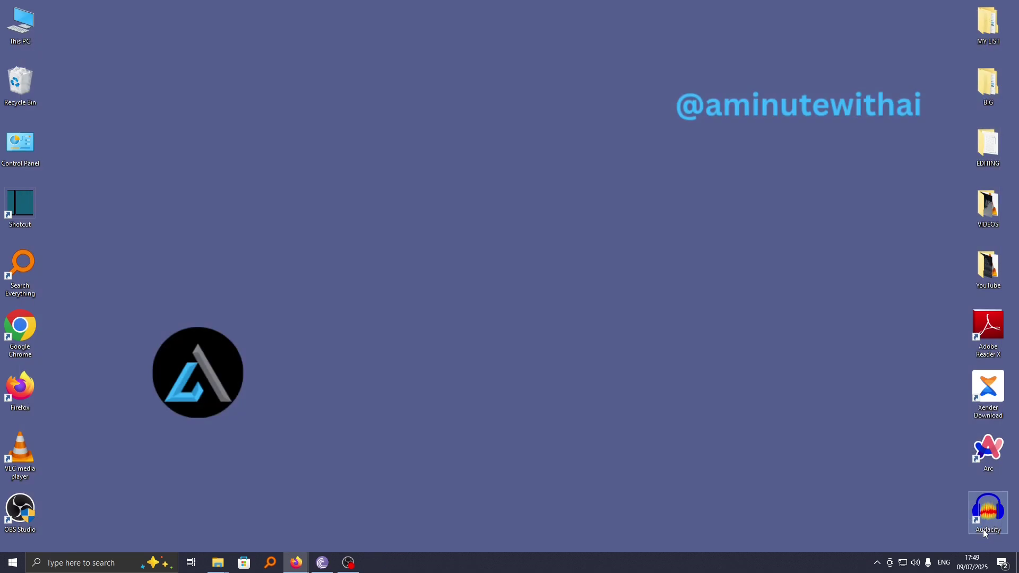